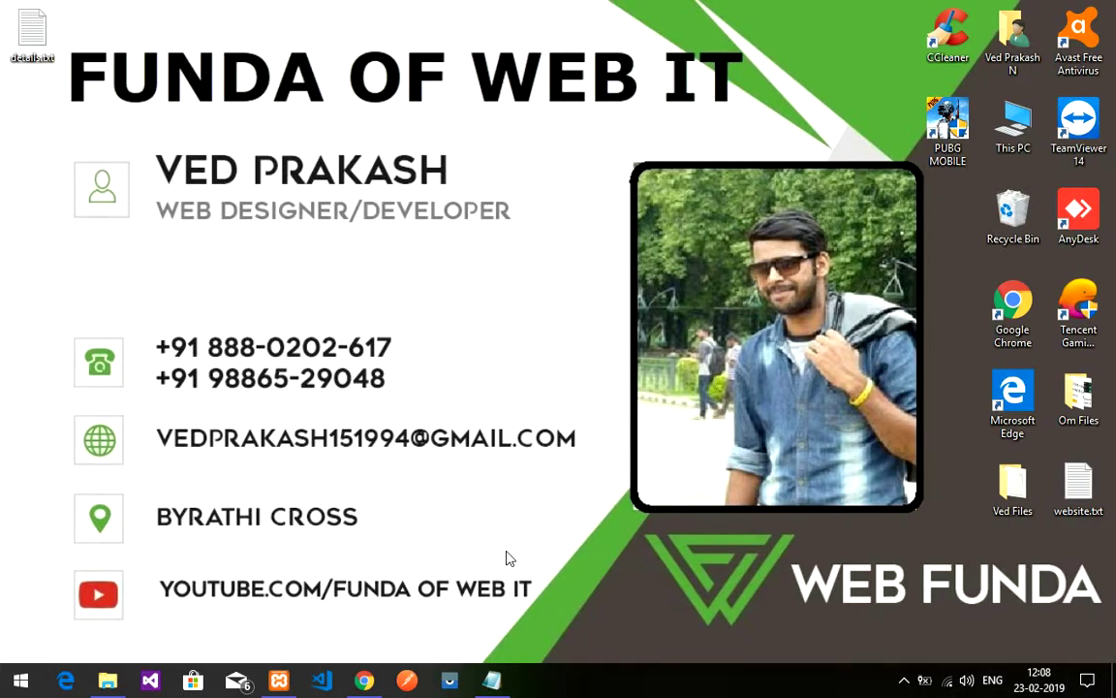
Restore the Funda Website home page window and highlight its footer credit line.
{"action": "left_click", "coordinate": [368, 681]}
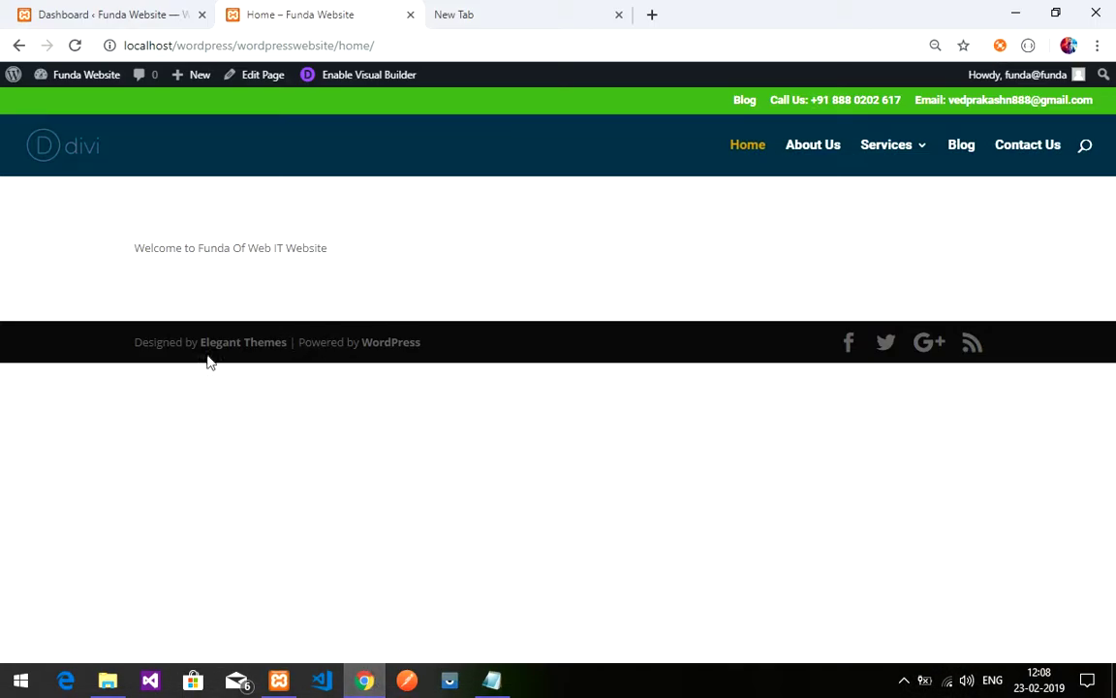
{"action": "left_click_drag", "start_coordinate": [84, 351], "coordinate": [526, 366]}
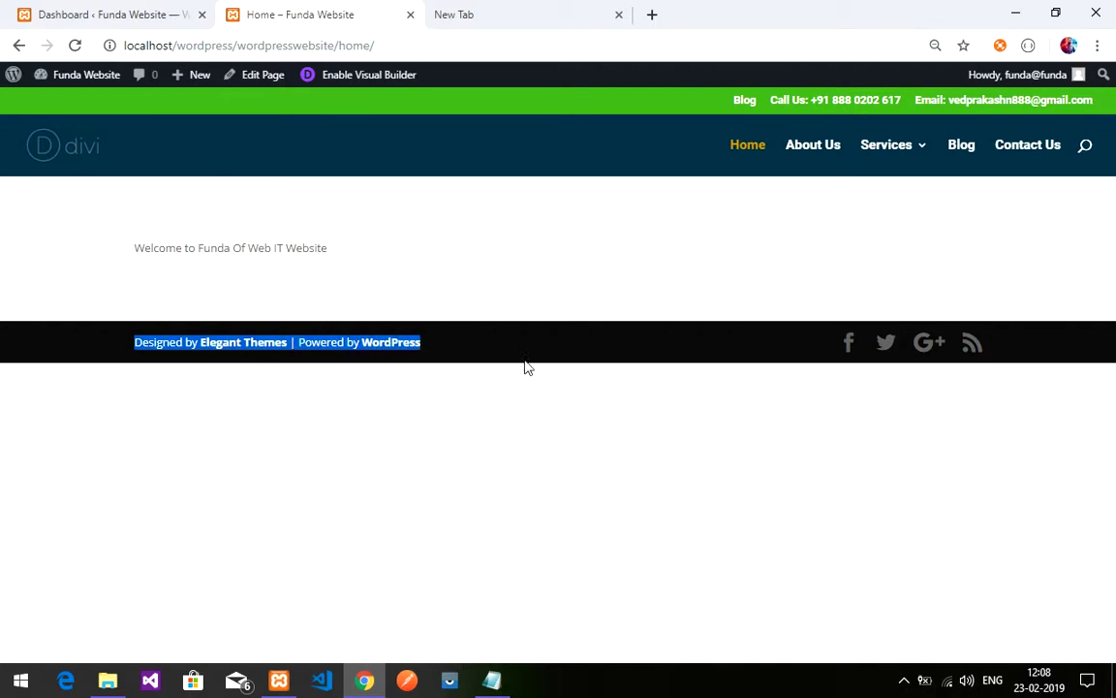
{"action": "left_click", "coordinate": [542, 352]}
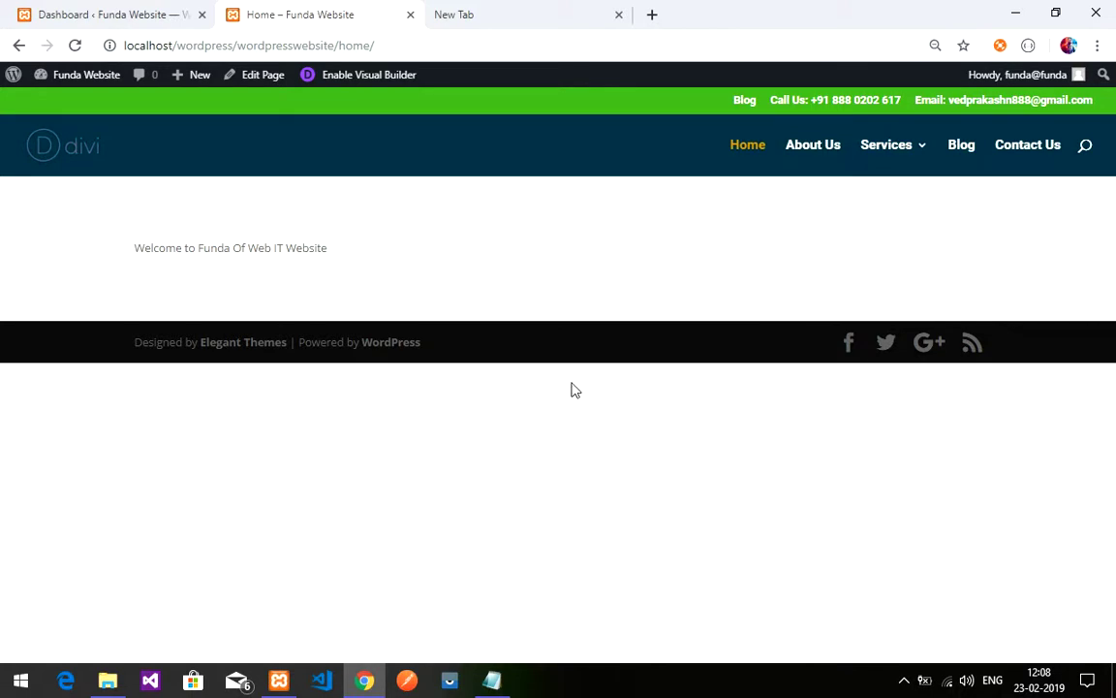
Inspect the footer element in Chrome DevTools from the page's context menu.
{"action": "right_click", "coordinate": [575, 344]}
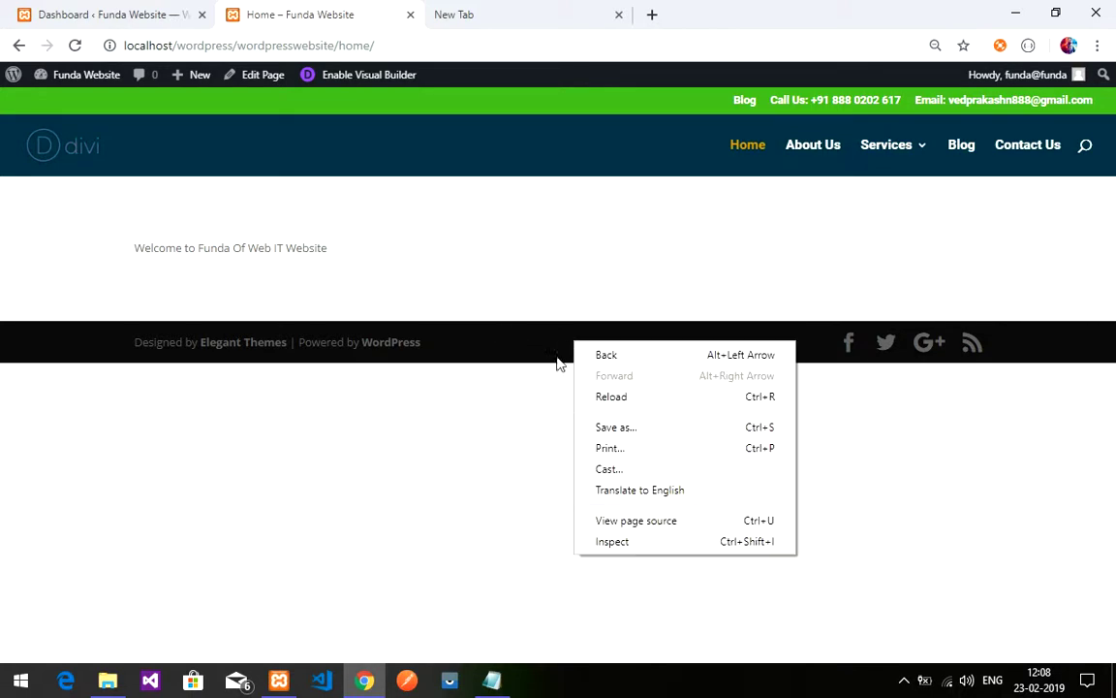
{"action": "right_click", "coordinate": [520, 331]}
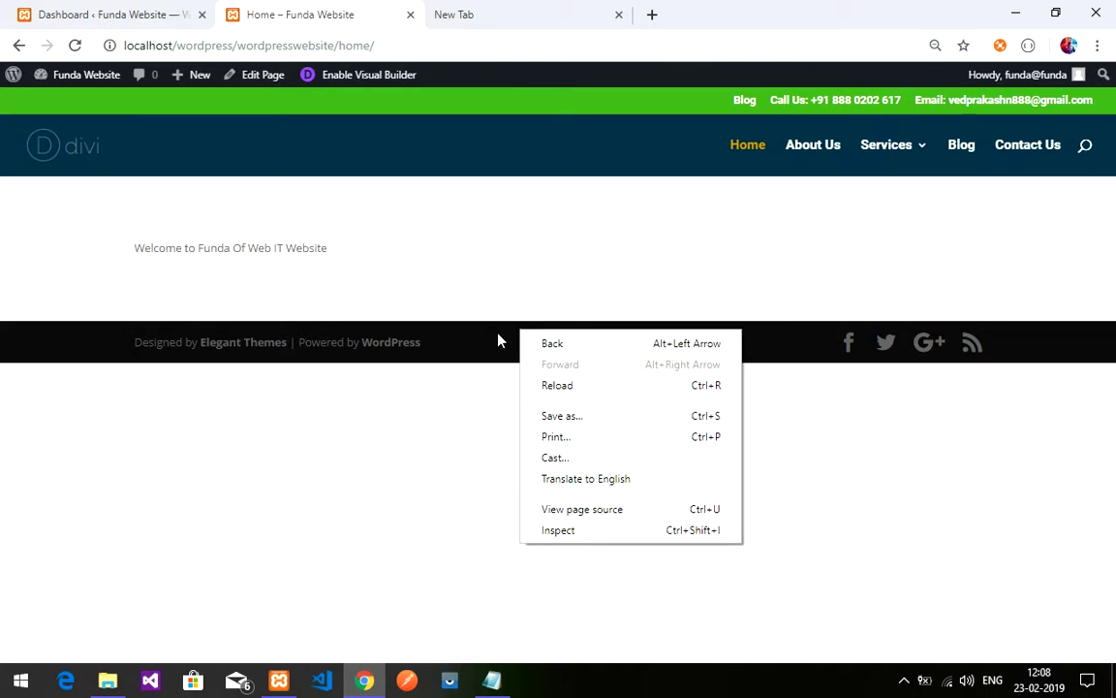
{"action": "left_click", "coordinate": [498, 340]}
{"action": "right_click", "coordinate": [498, 340]}
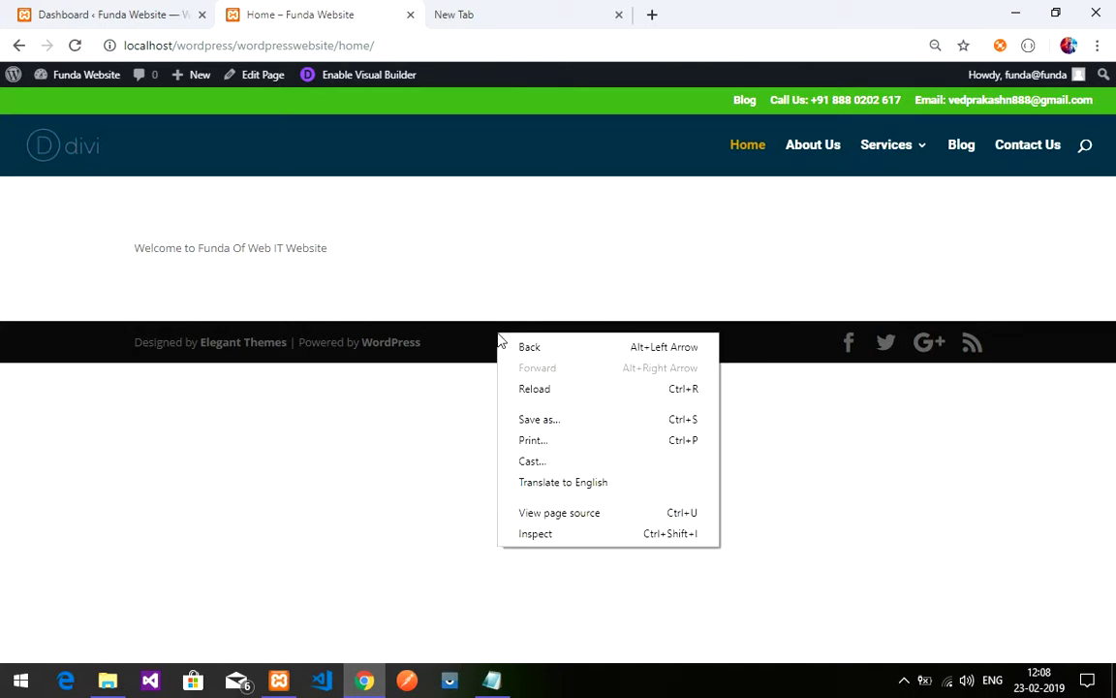
{"action": "left_click", "coordinate": [598, 534]}
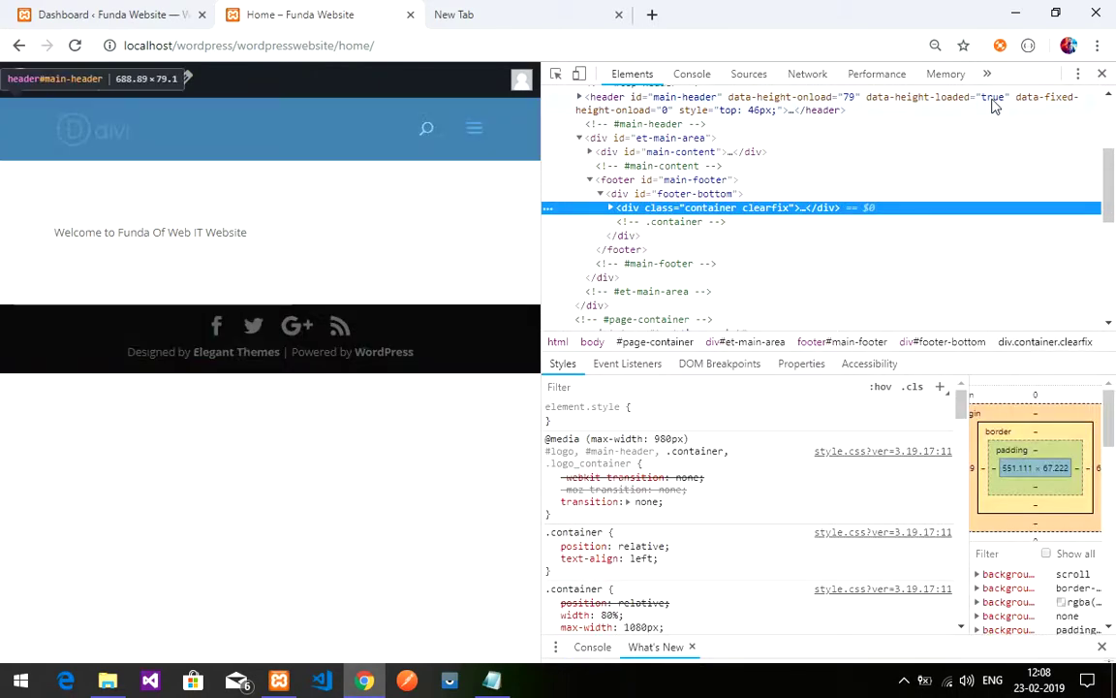
Dock DevTools to the bottom and pick the footer bottom bar to show #footer-bottom.
{"action": "left_click", "coordinate": [1077, 75]}
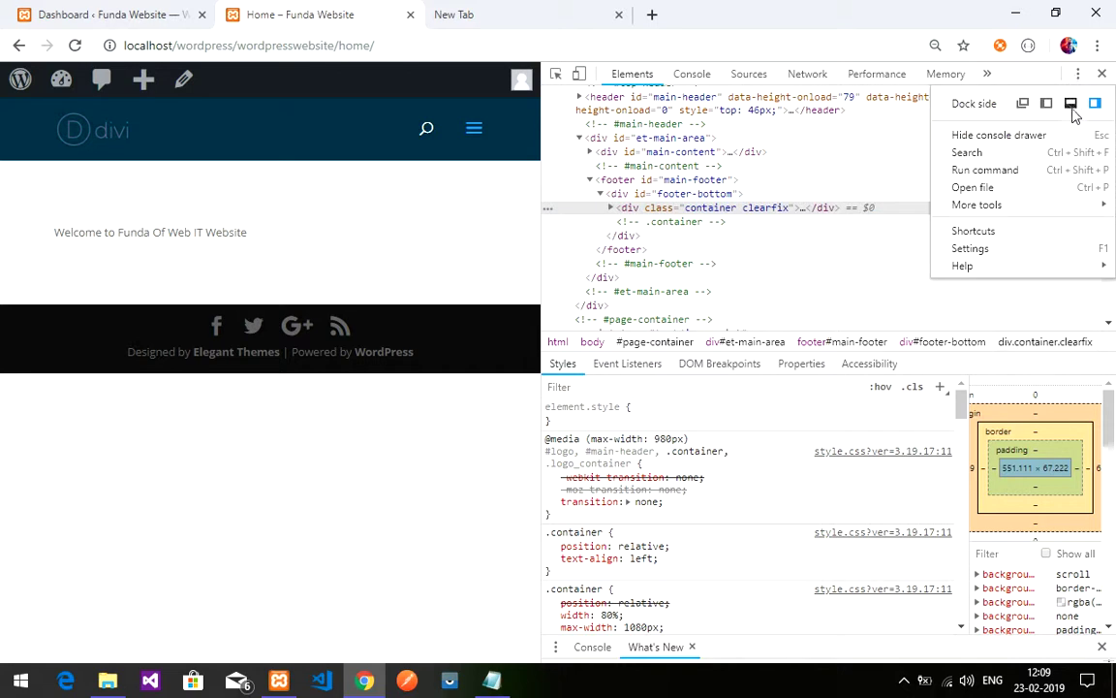
{"action": "left_click", "coordinate": [1070, 103]}
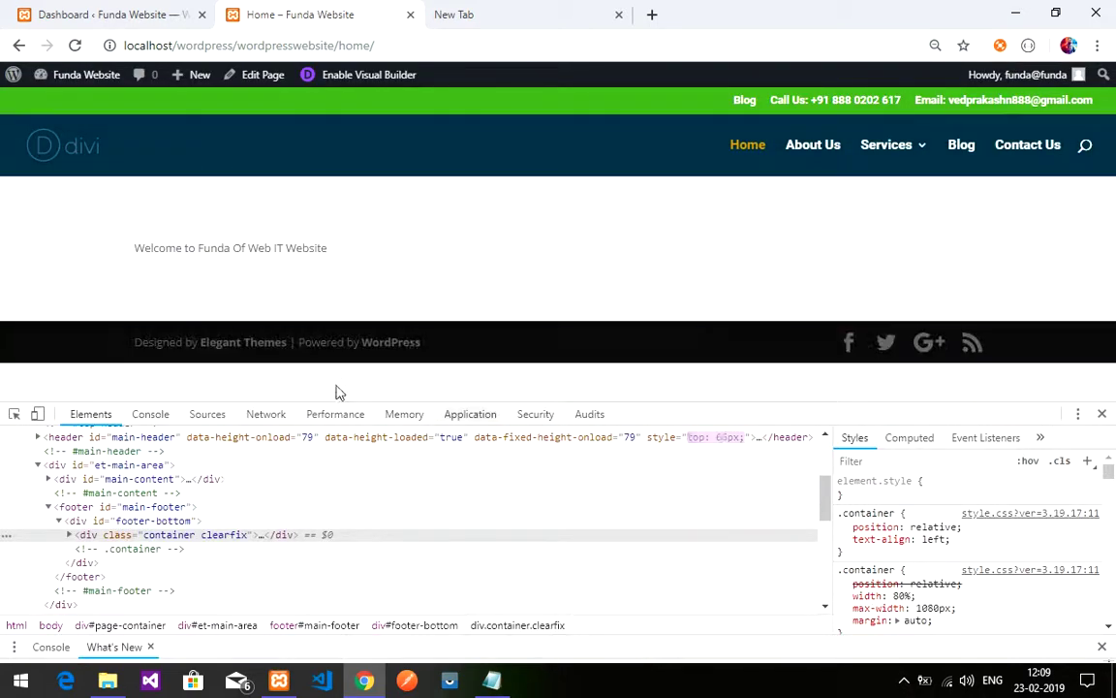
{"action": "left_click", "coordinate": [14, 413]}
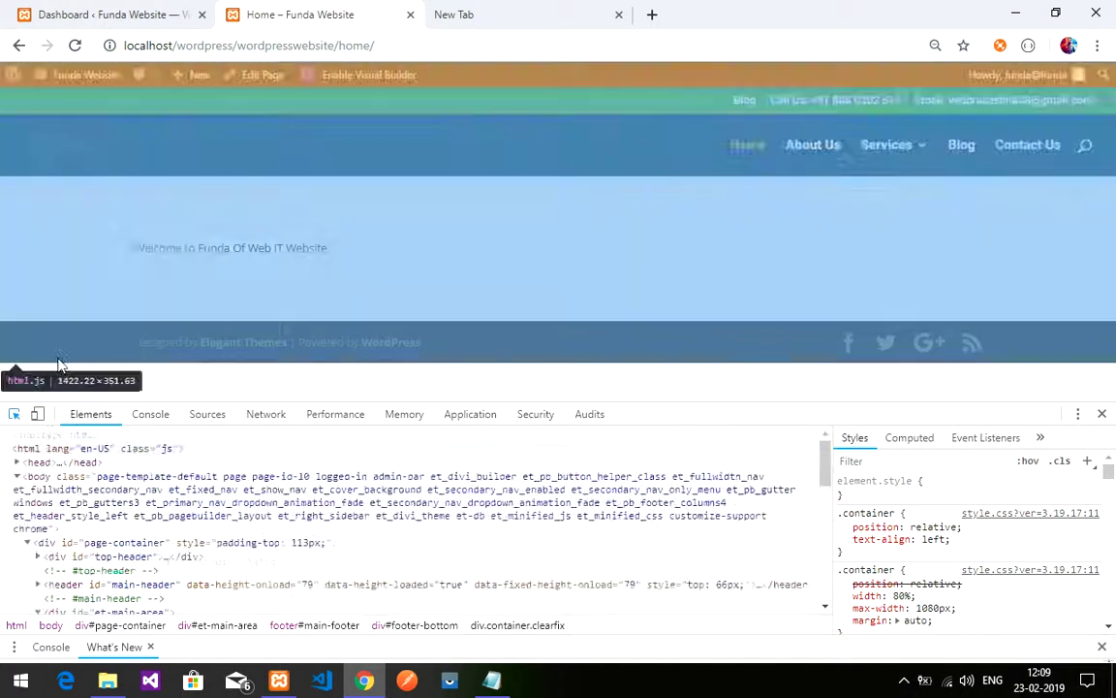
{"action": "left_click", "coordinate": [49, 342]}
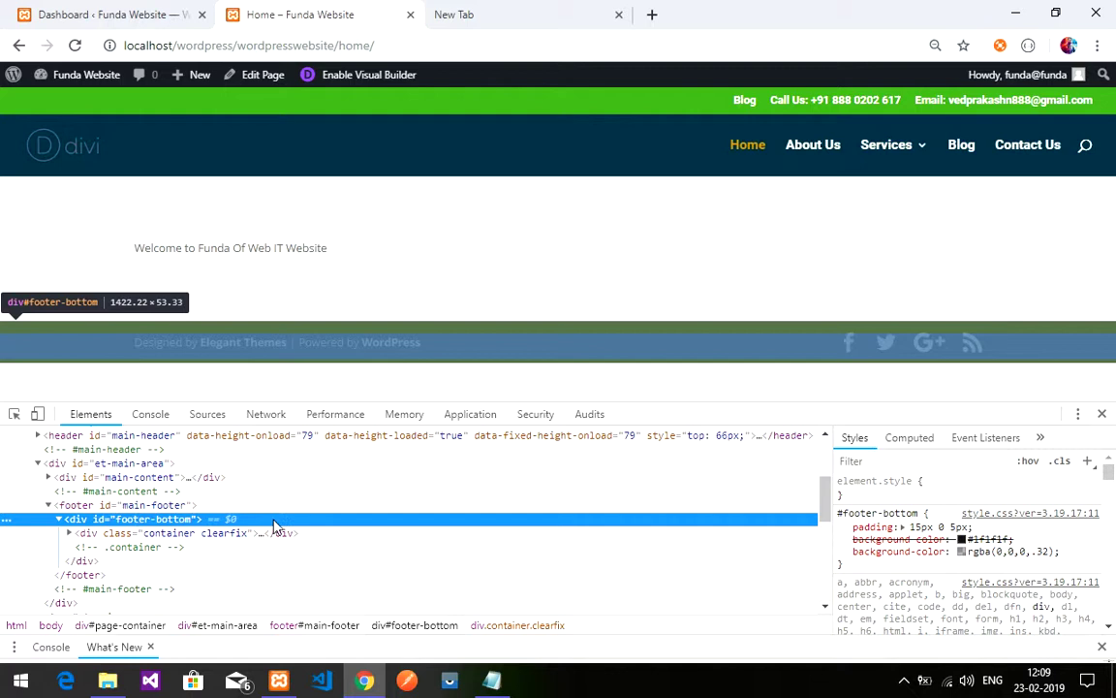
Add display: none to the #footer-bottom style rule, hiding the footer bar.
{"action": "left_click", "coordinate": [917, 511]}
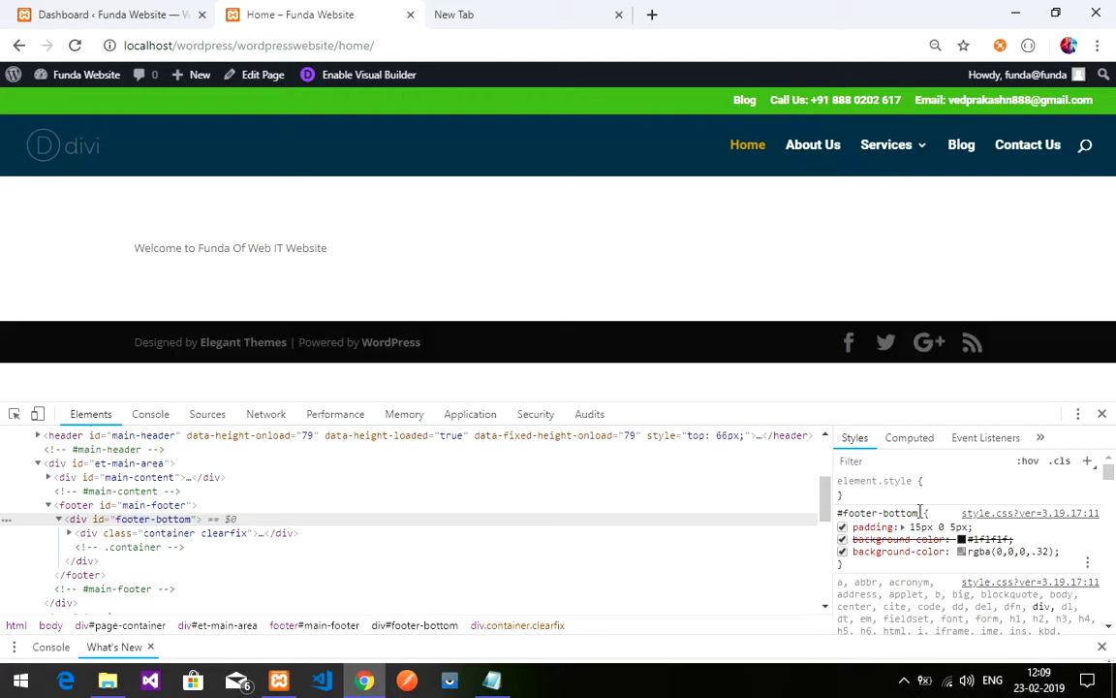
{"action": "scroll", "coordinate": [917, 539], "scroll_direction": "down", "scroll_amount": 2}
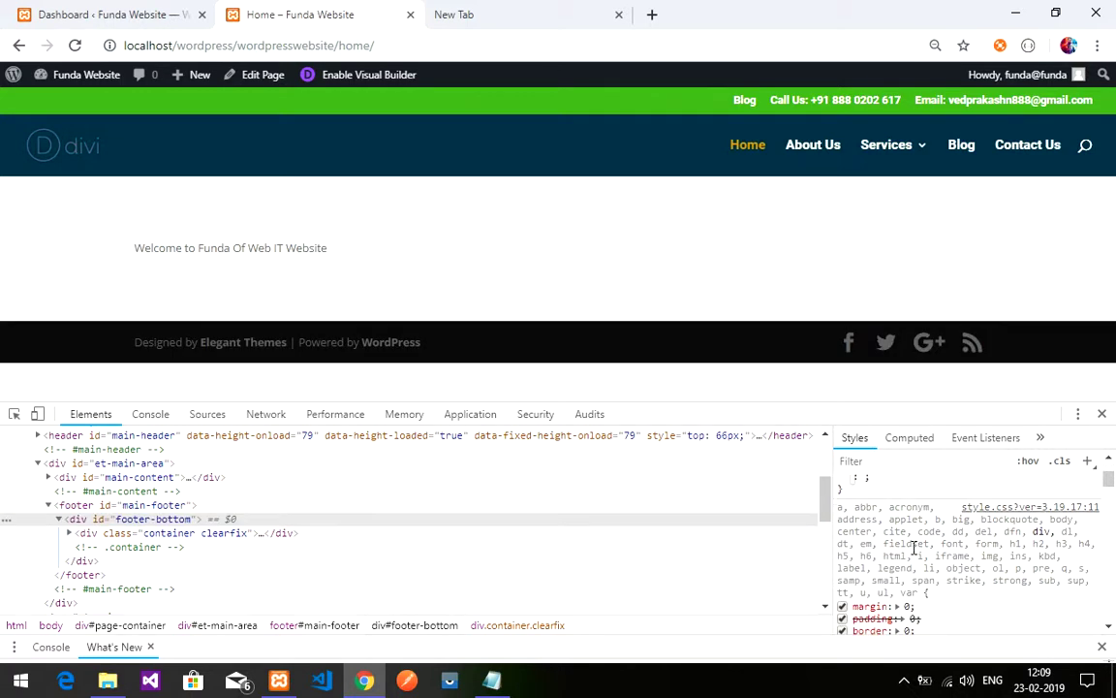
{"action": "scroll", "coordinate": [881, 549], "scroll_direction": "up", "scroll_amount": 2}
{"action": "type", "text": "display: "}
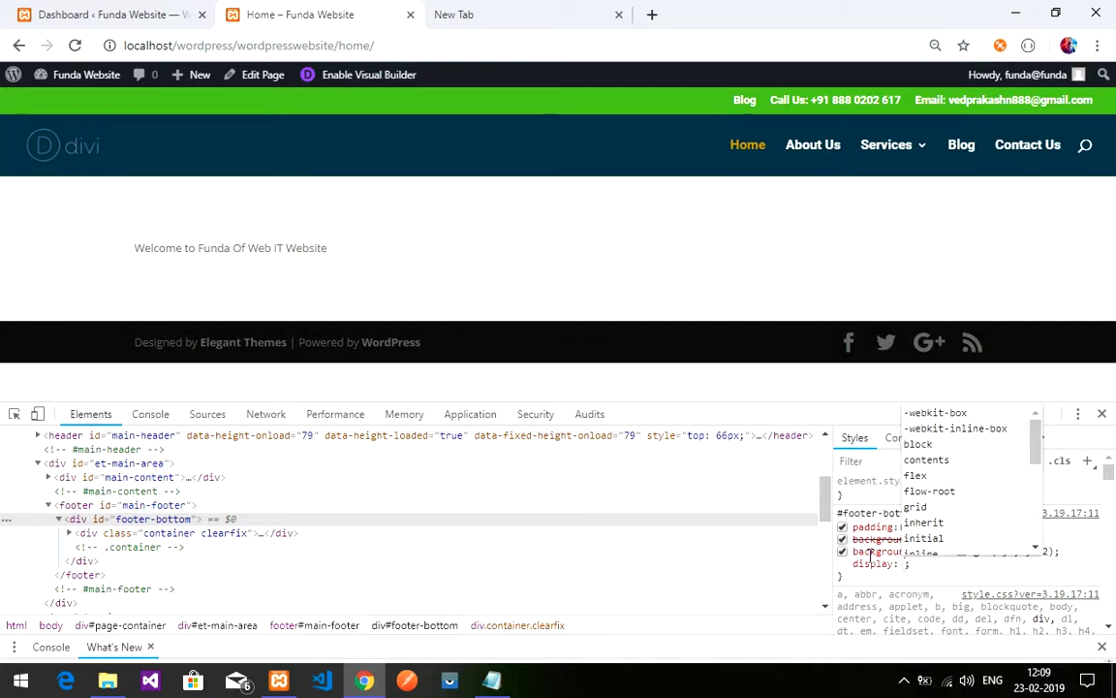
{"action": "type", "text": "none"}
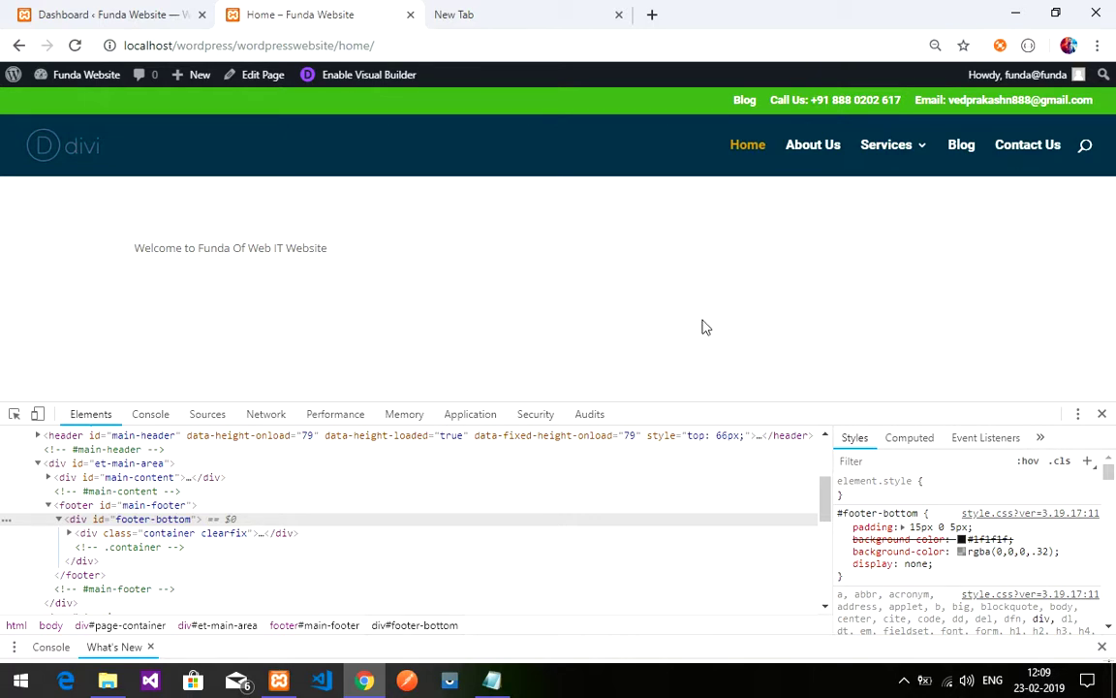
{"action": "left_click", "coordinate": [860, 578]}
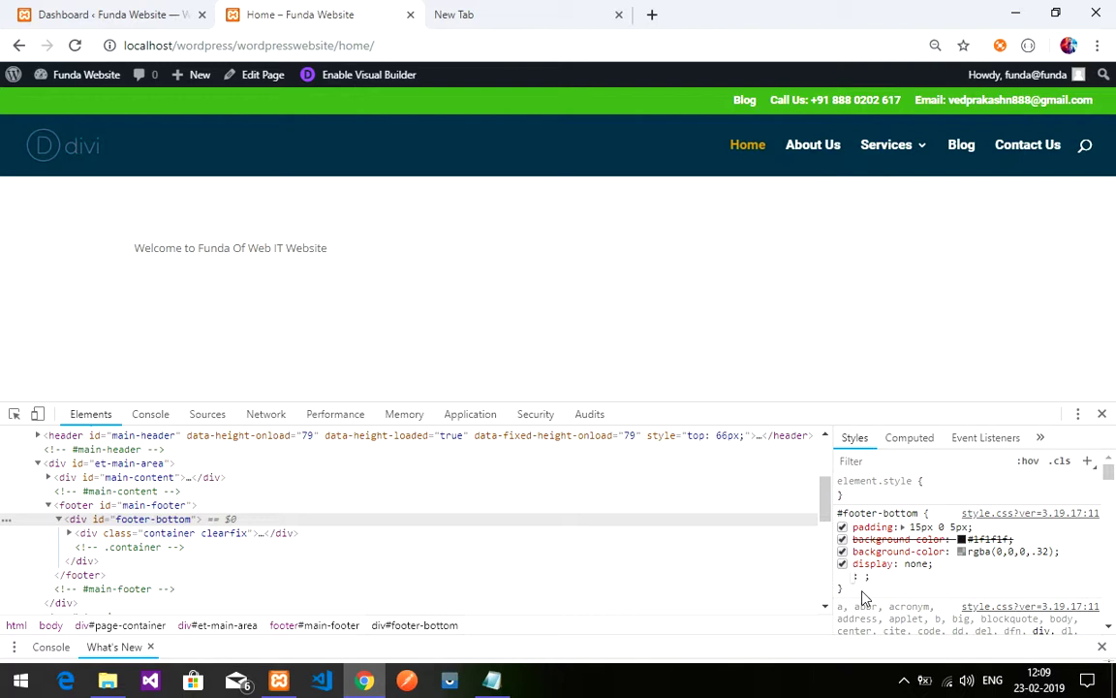
{"action": "left_click", "coordinate": [858, 583]}
Select and copy the whole #footer-bottom rule text.
{"action": "left_click_drag", "start_coordinate": [857, 585], "coordinate": [839, 510]}
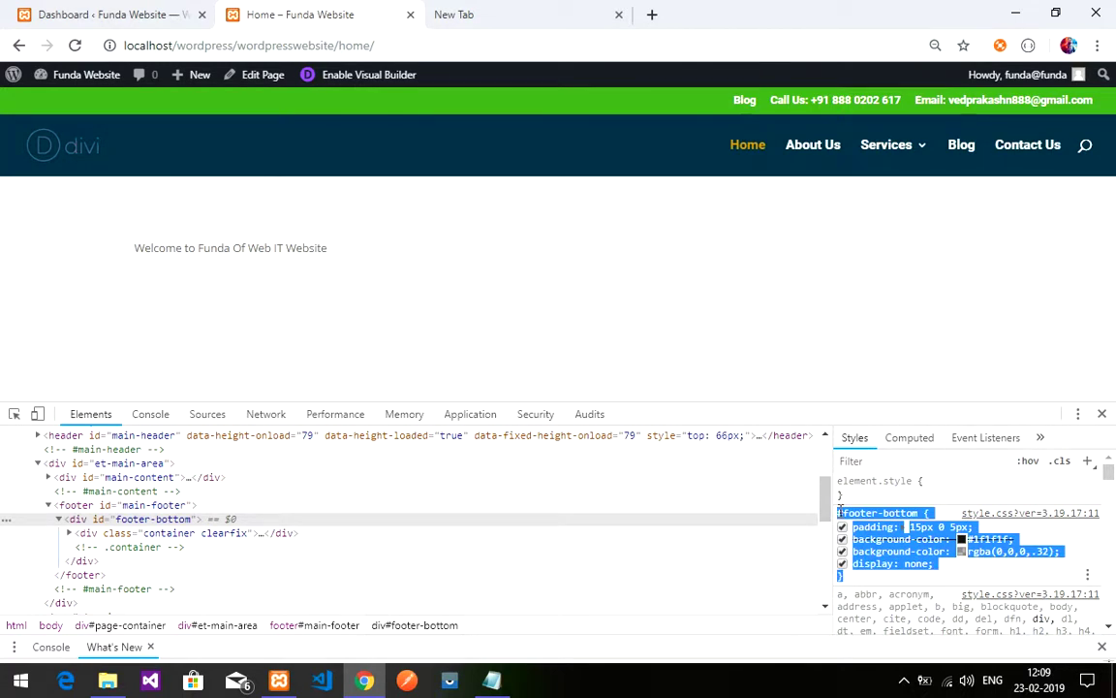
{"action": "right_click", "coordinate": [839, 512]}
{"action": "left_click", "coordinate": [841, 529]}
Go to the WordPress dashboard, open Divi Theme Options, and scroll down to Custom CSS.
{"action": "left_click", "coordinate": [170, 13]}
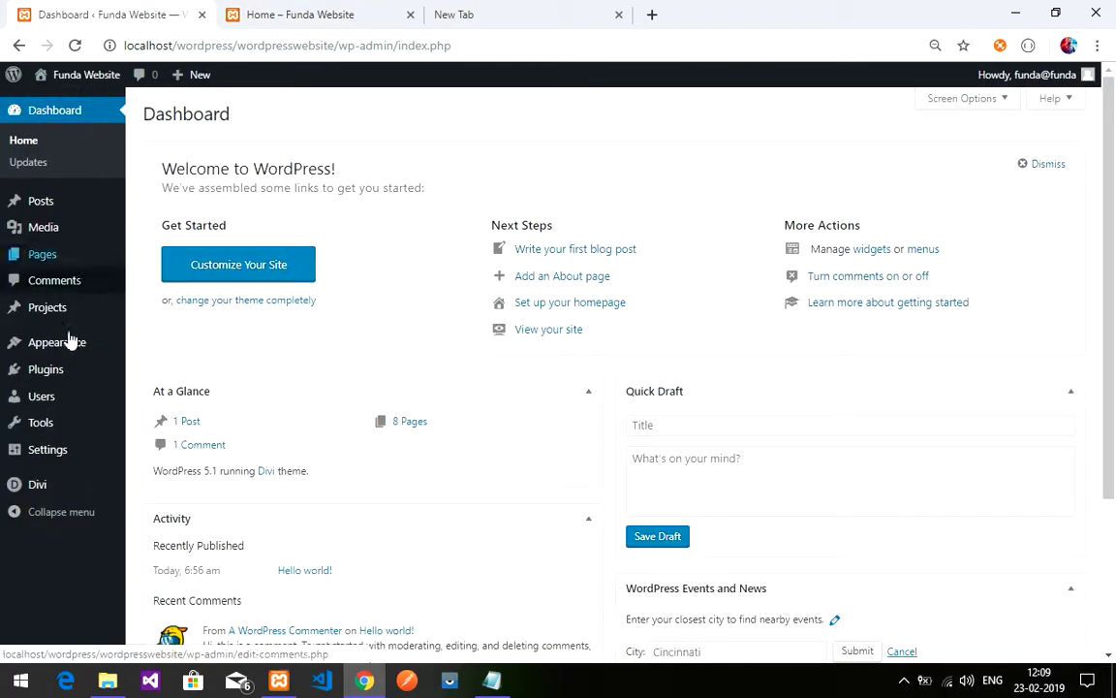
{"action": "mouse_move", "coordinate": [56, 487]}
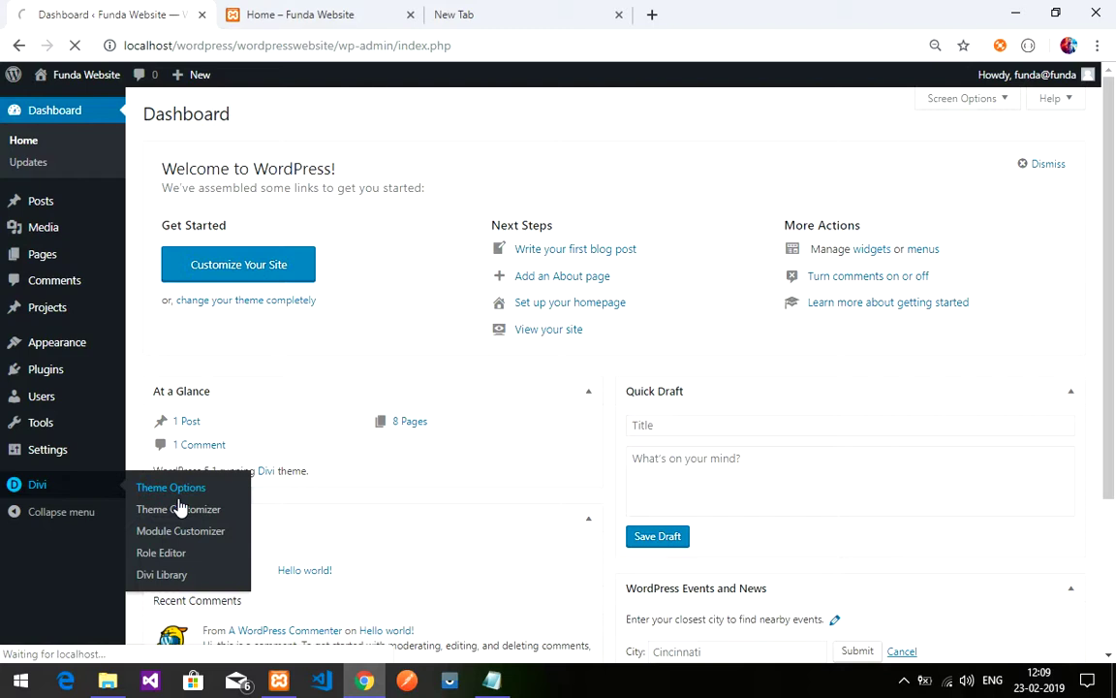
{"action": "left_click", "coordinate": [184, 492]}
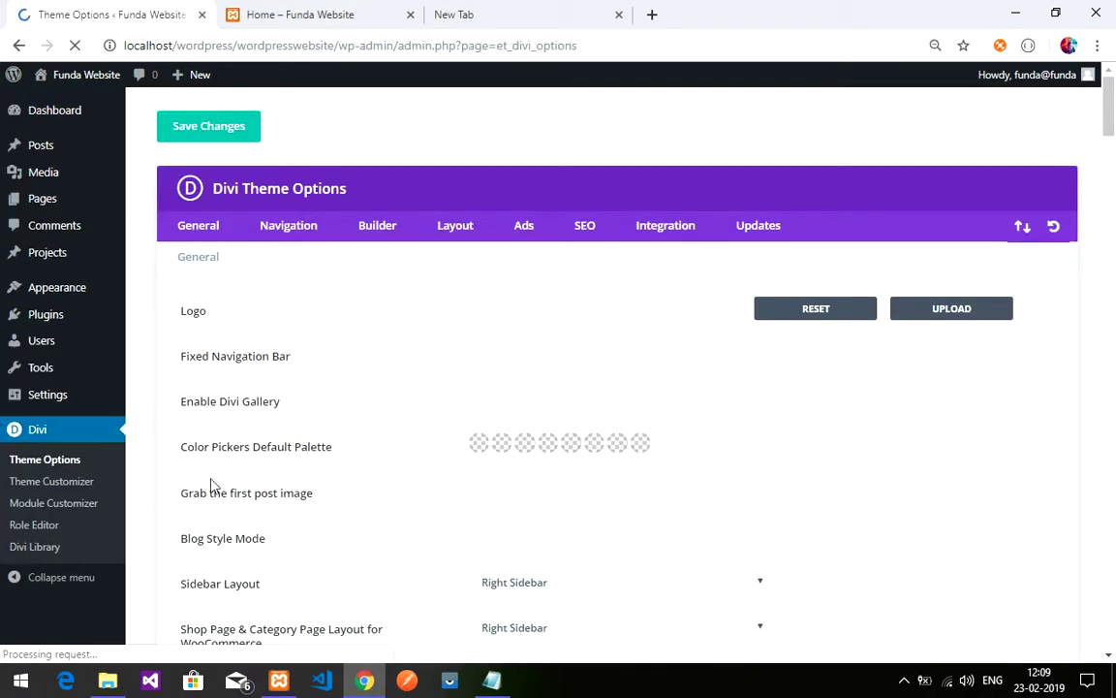
{"action": "scroll", "coordinate": [281, 431], "scroll_direction": "down", "scroll_amount": 7}
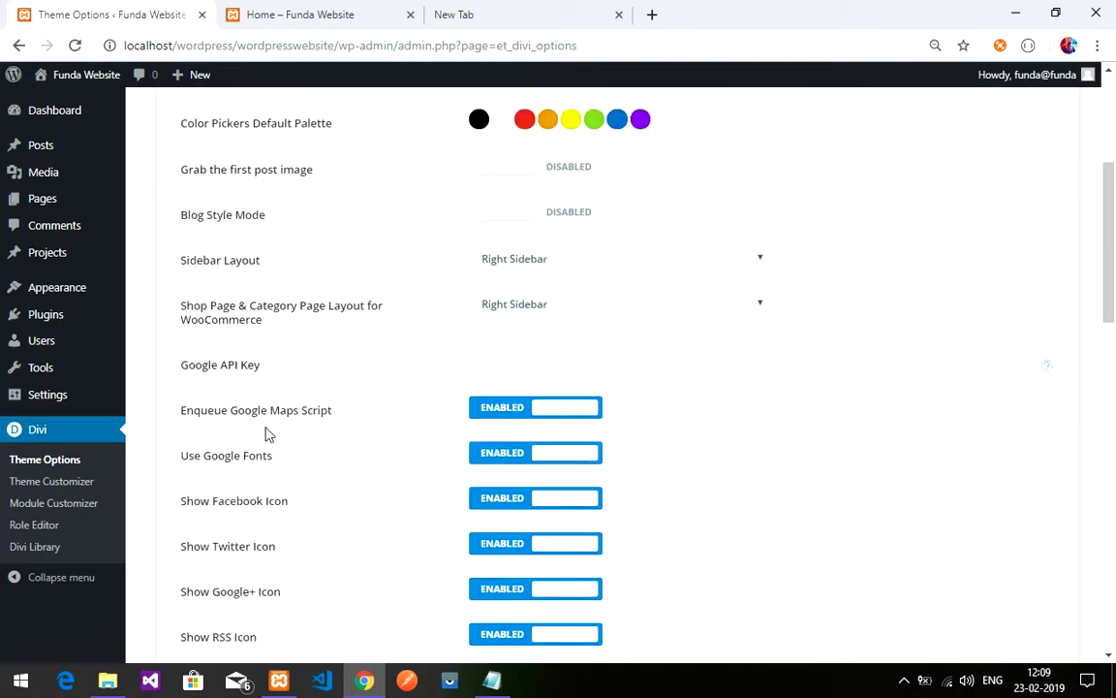
{"action": "scroll", "coordinate": [486, 423], "scroll_direction": "down", "scroll_amount": 10}
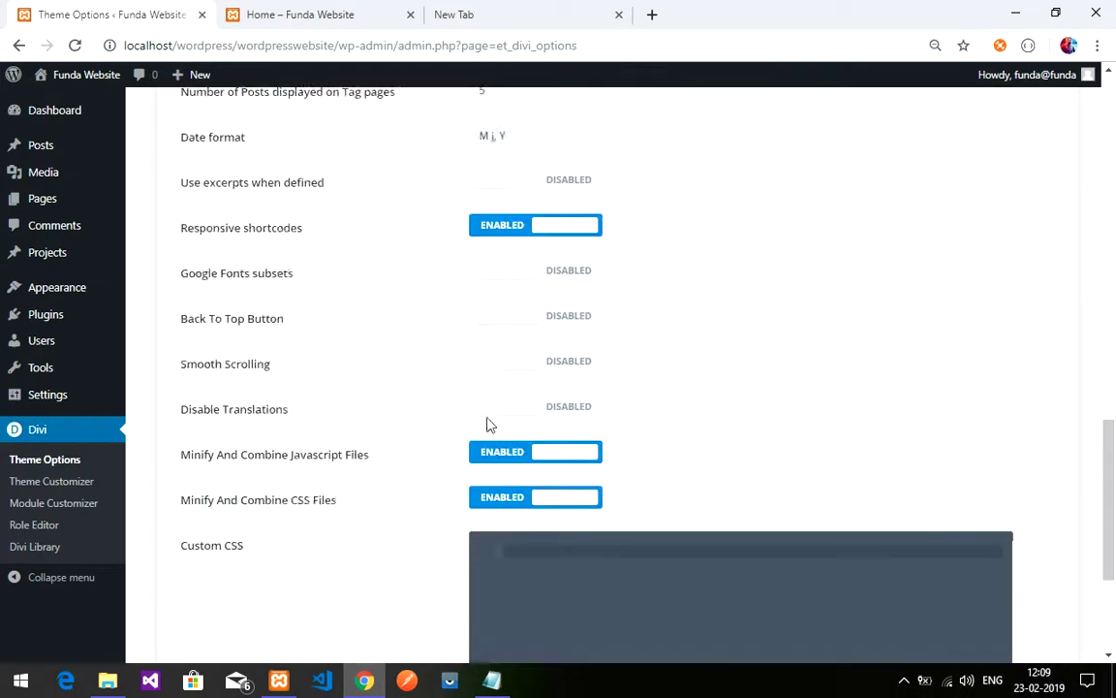
Point out the Custom CSS field and scroll its editor into view.
{"action": "left_click_drag", "start_coordinate": [257, 360], "coordinate": [183, 350]}
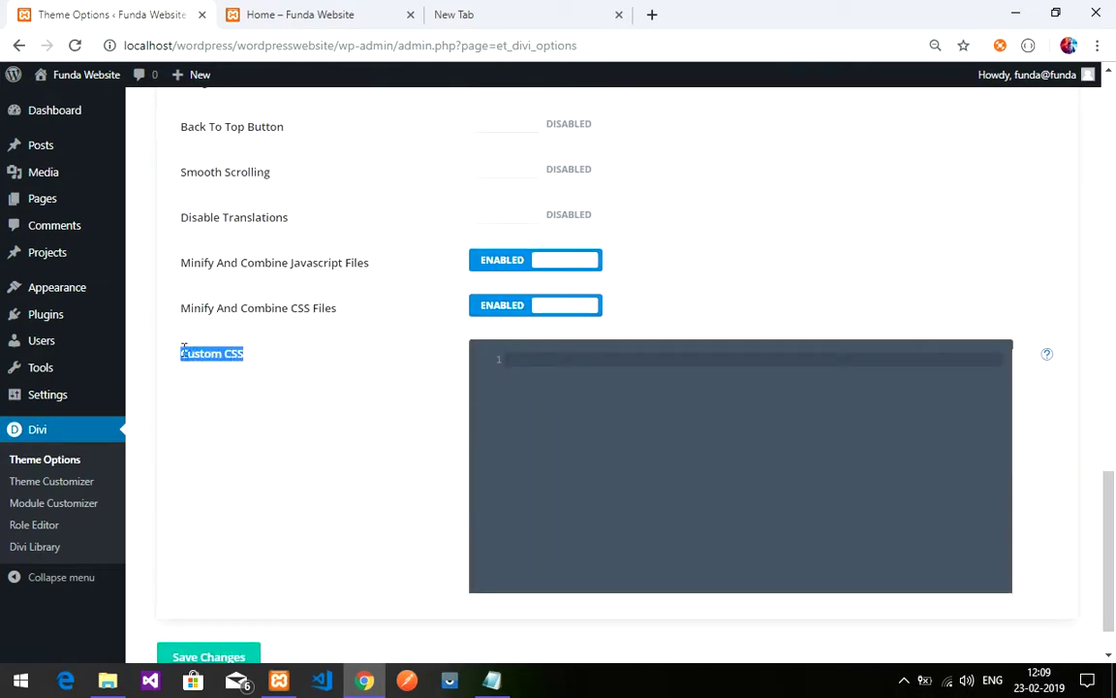
{"action": "left_click", "coordinate": [304, 374]}
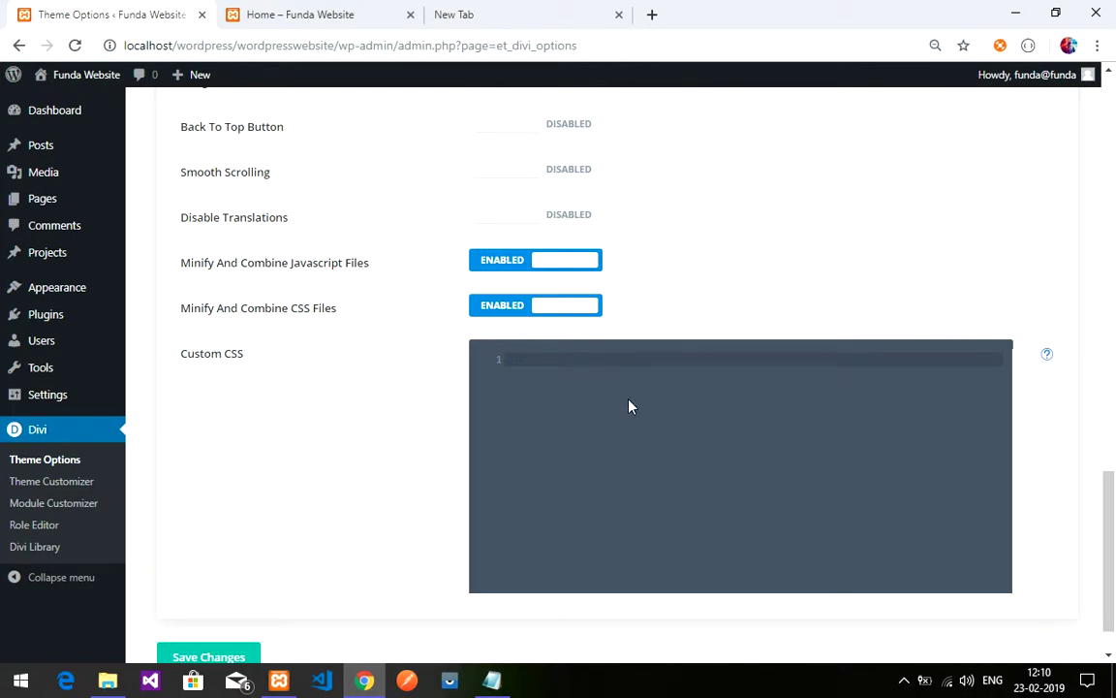
{"action": "scroll", "coordinate": [653, 418], "scroll_direction": "down", "scroll_amount": 1}
{"action": "scroll", "coordinate": [647, 419], "scroll_direction": "up", "scroll_amount": 3}
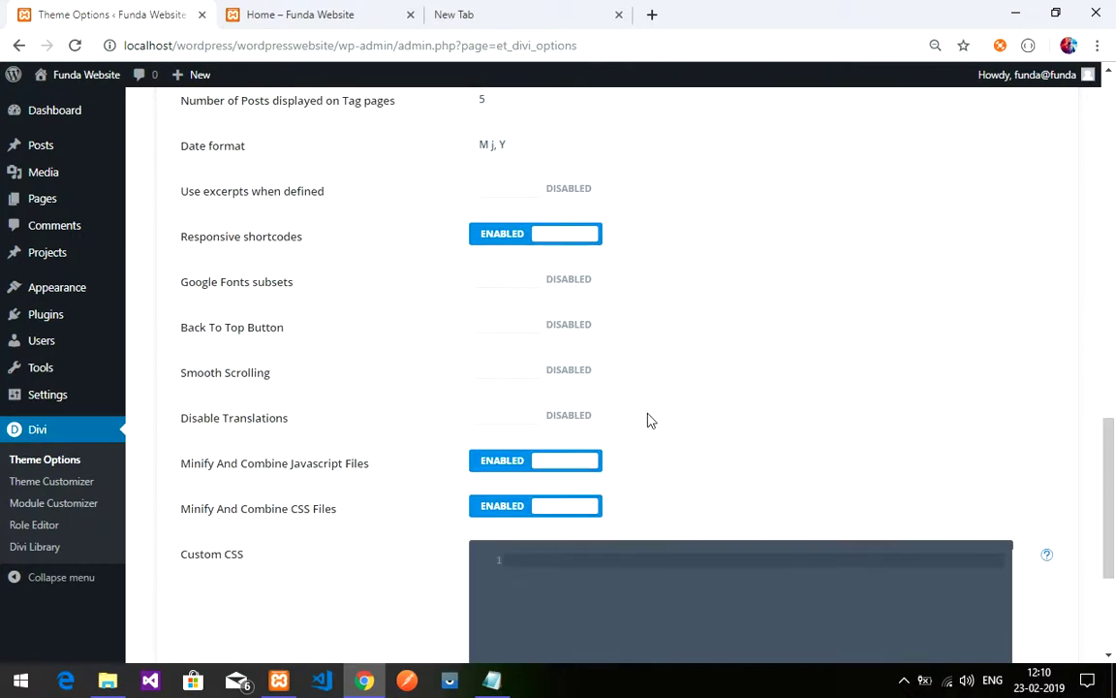
{"action": "scroll", "coordinate": [649, 431], "scroll_direction": "down", "scroll_amount": 3}
{"action": "scroll", "coordinate": [650, 431], "scroll_direction": "down", "scroll_amount": 1}
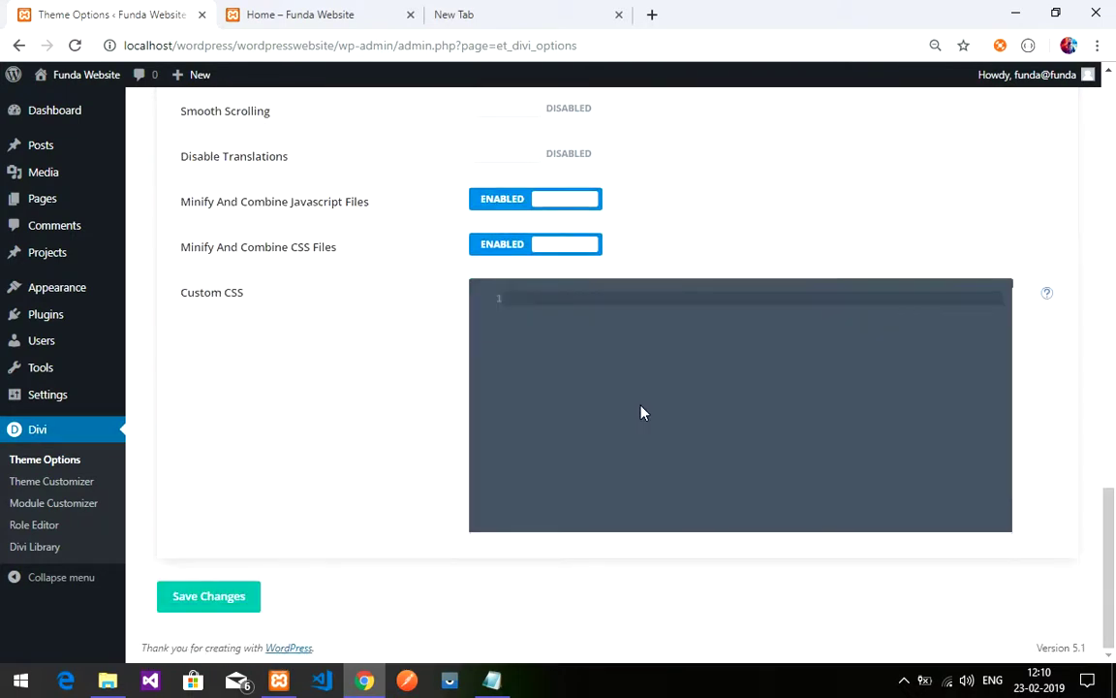
Paste the #footer-bottom display: none rule into Custom CSS and save the changes.
{"action": "right_click", "coordinate": [606, 307]}
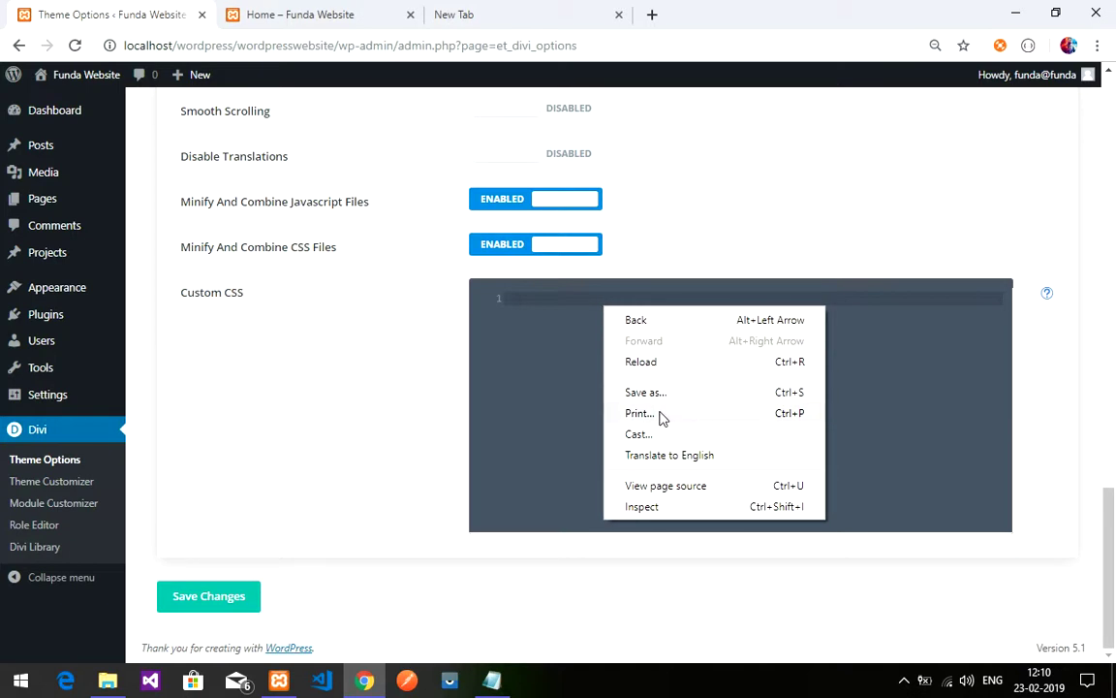
{"action": "left_click", "coordinate": [567, 295]}
{"action": "right_click", "coordinate": [567, 295]}
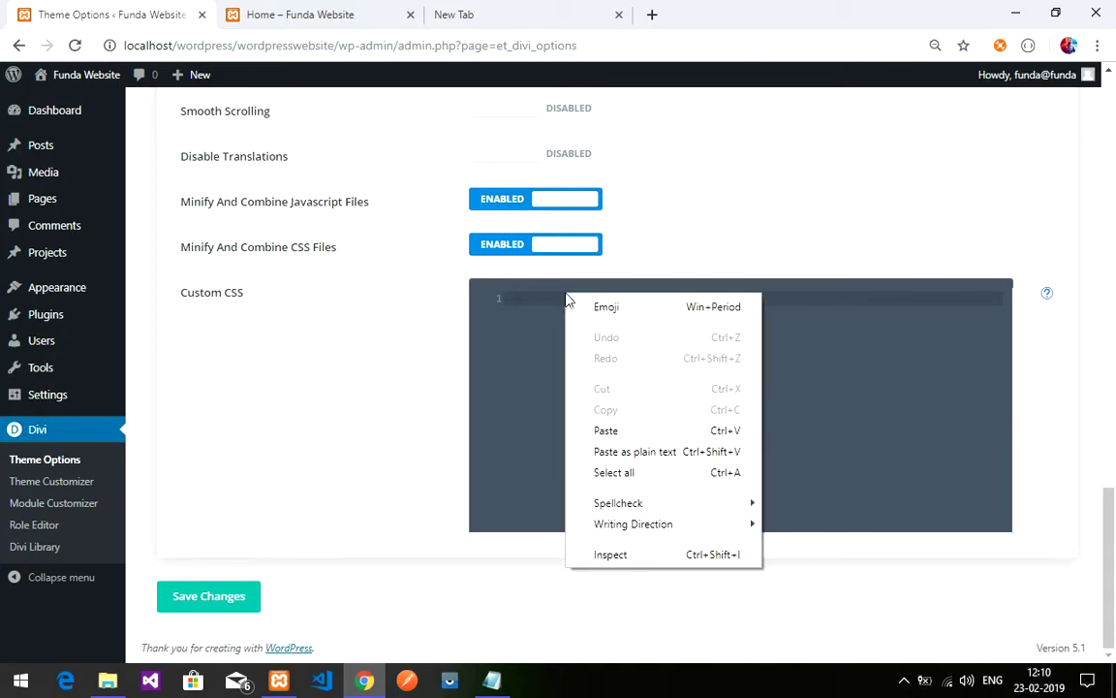
{"action": "left_click", "coordinate": [625, 436]}
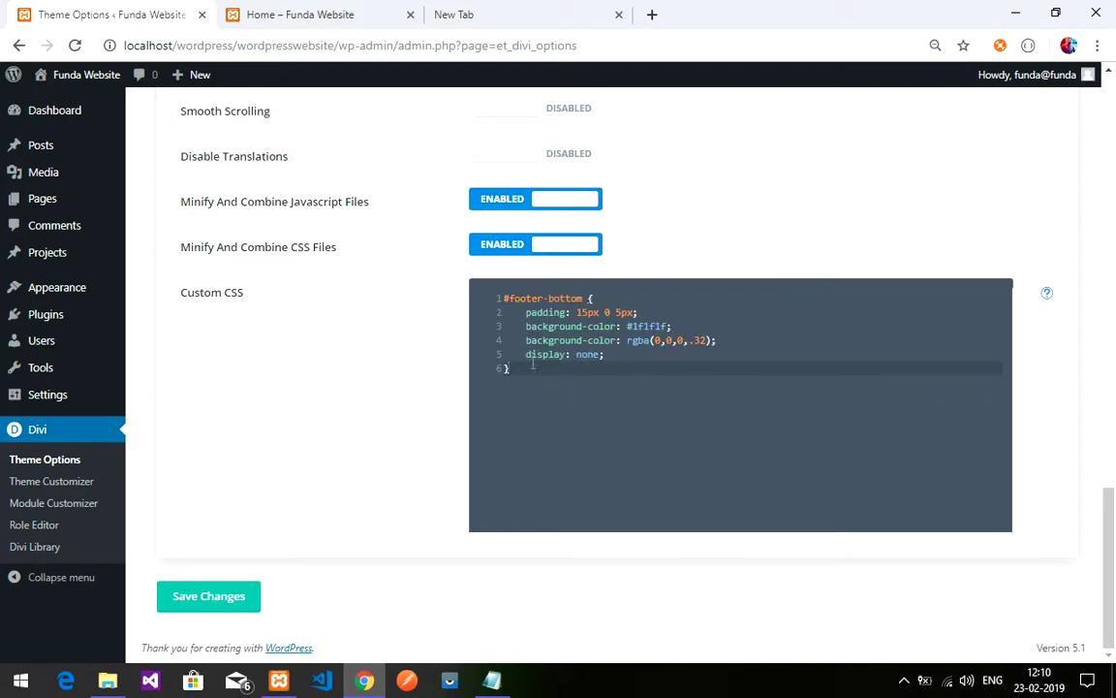
{"action": "key", "text": "Return"}
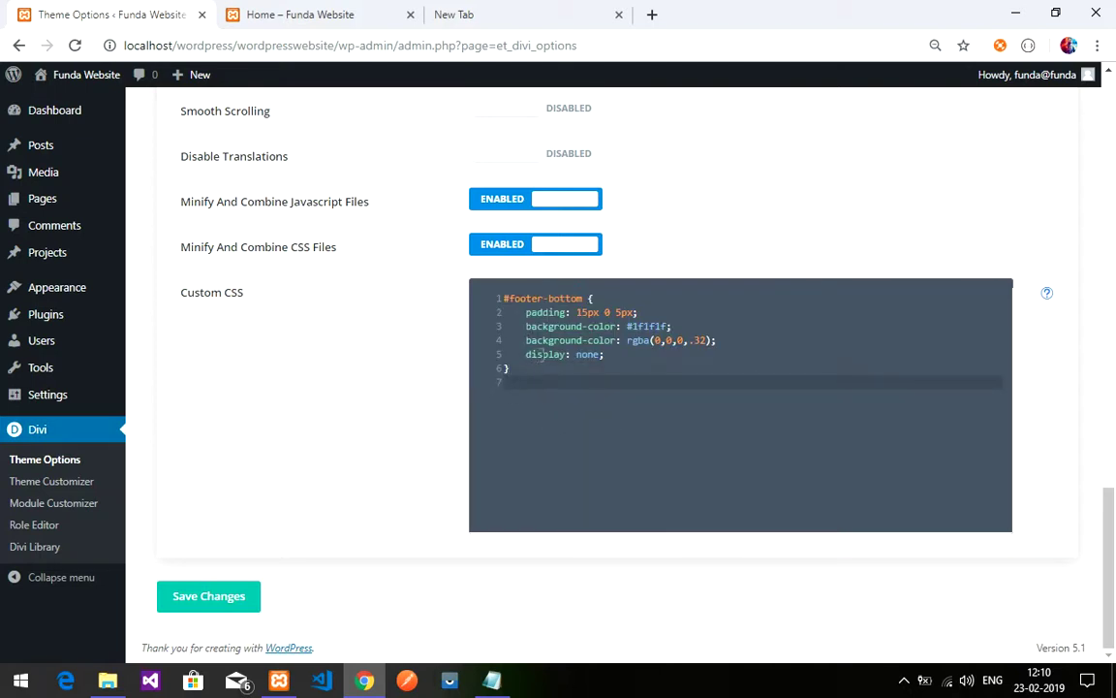
{"action": "left_click", "coordinate": [527, 368]}
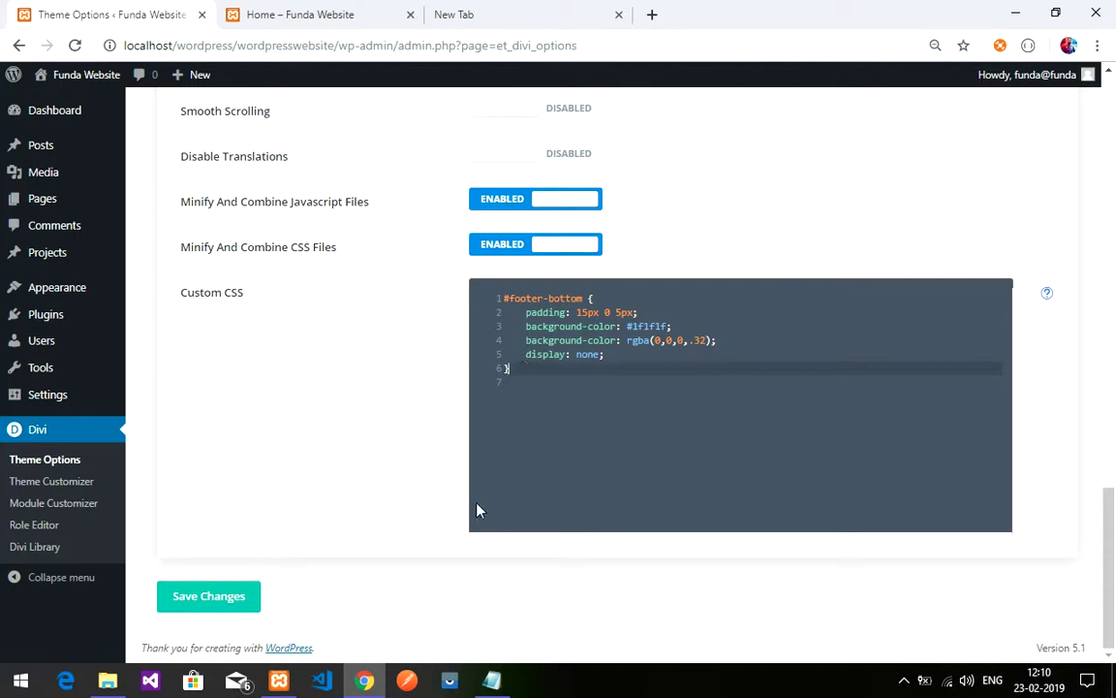
{"action": "left_click", "coordinate": [241, 594]}
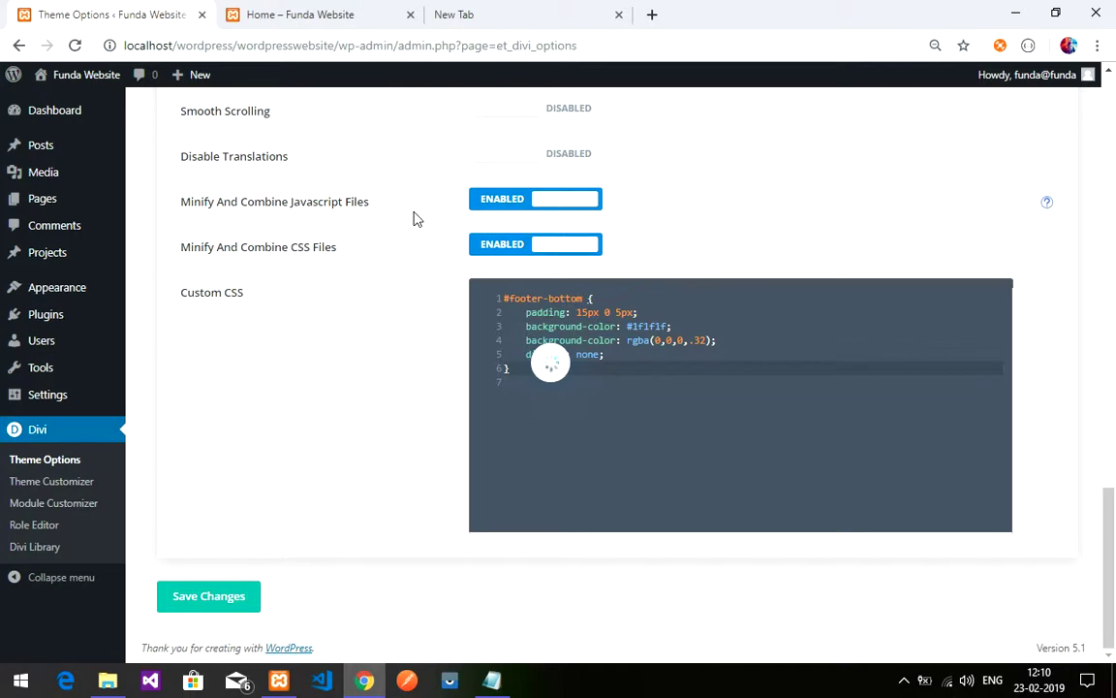
Reload the homepage tab with DevTools closed.
{"action": "left_click", "coordinate": [264, 12]}
{"action": "left_click", "coordinate": [1104, 414]}
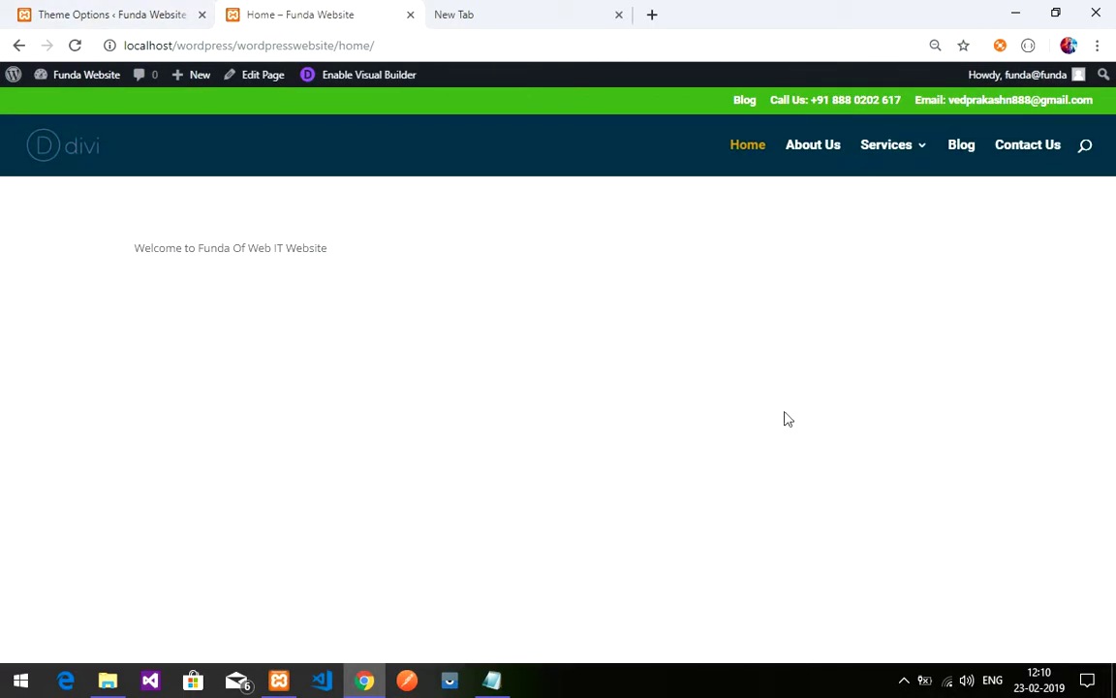
{"action": "left_click", "coordinate": [391, 47]}
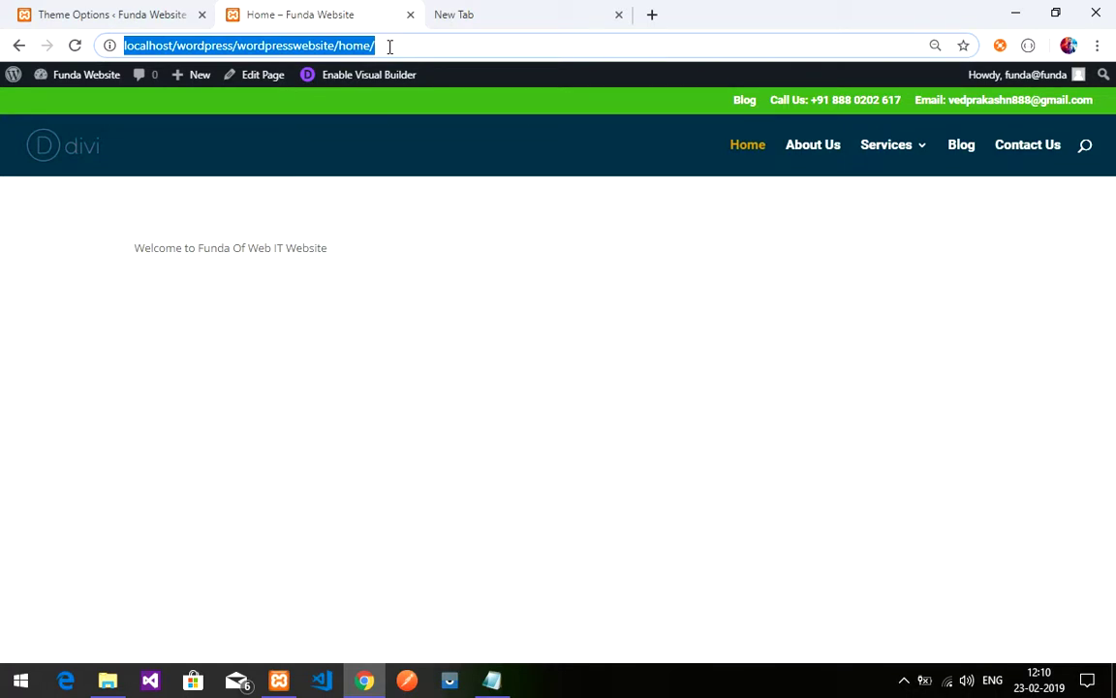
{"action": "key", "text": "Return"}
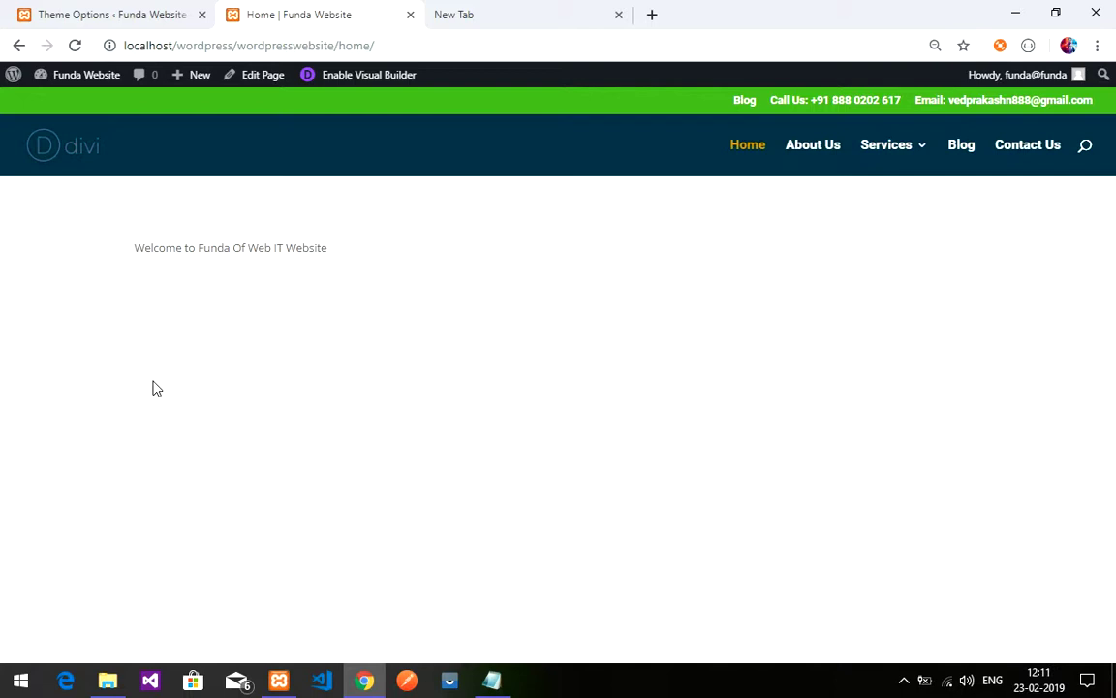
Highlight the welcome line and home/ address to confirm the footer bar is gone.
{"action": "left_click_drag", "start_coordinate": [58, 340], "coordinate": [675, 439]}
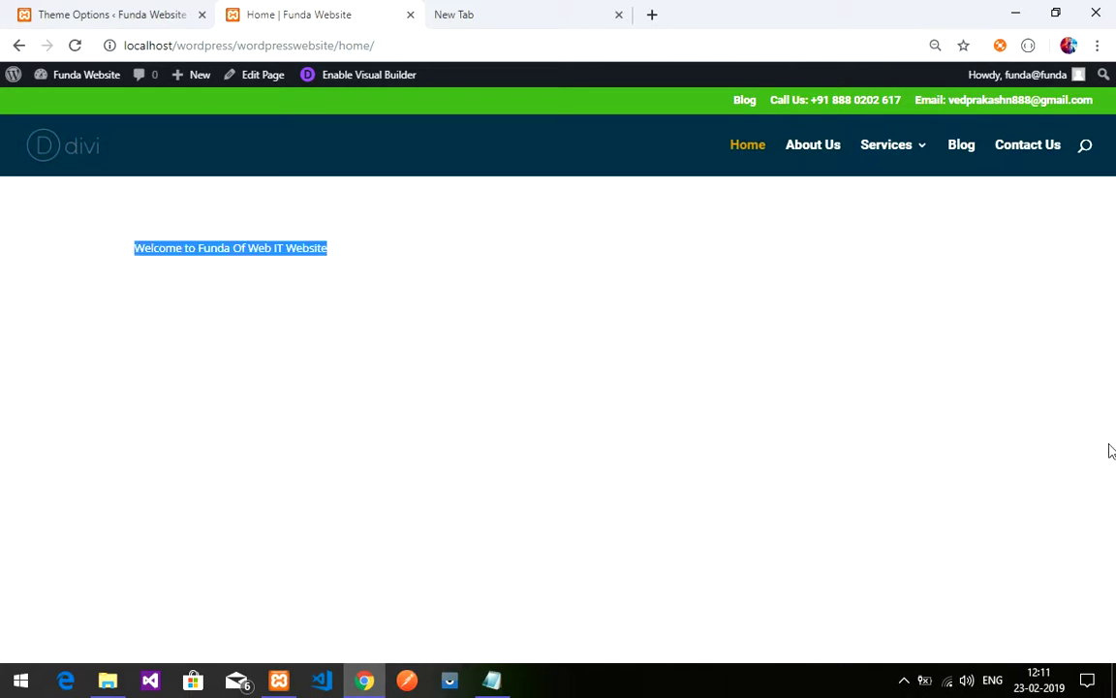
{"action": "left_click", "coordinate": [625, 477]}
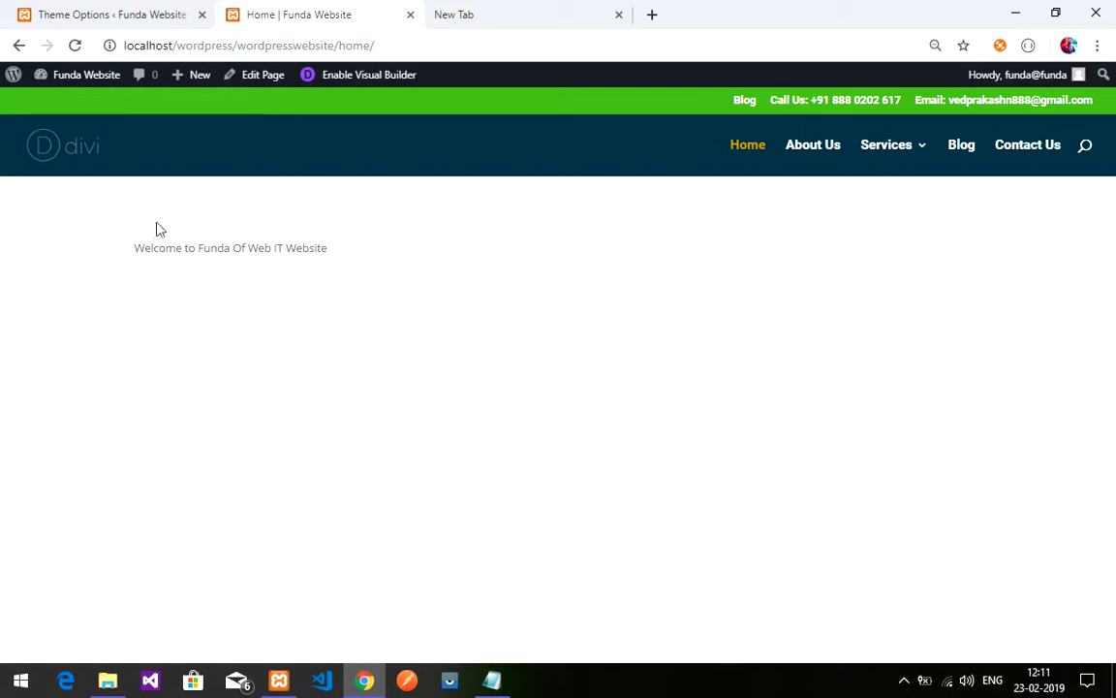
{"action": "left_click_drag", "start_coordinate": [340, 315], "coordinate": [478, 301]}
{"action": "left_click", "coordinate": [423, 274]}
{"action": "left_click_drag", "start_coordinate": [339, 45], "coordinate": [377, 45]}
{"action": "left_click", "coordinate": [415, 271]}
Switch to Theme Options and review the saved rule in the Custom CSS box.
{"action": "left_click", "coordinate": [90, 12]}
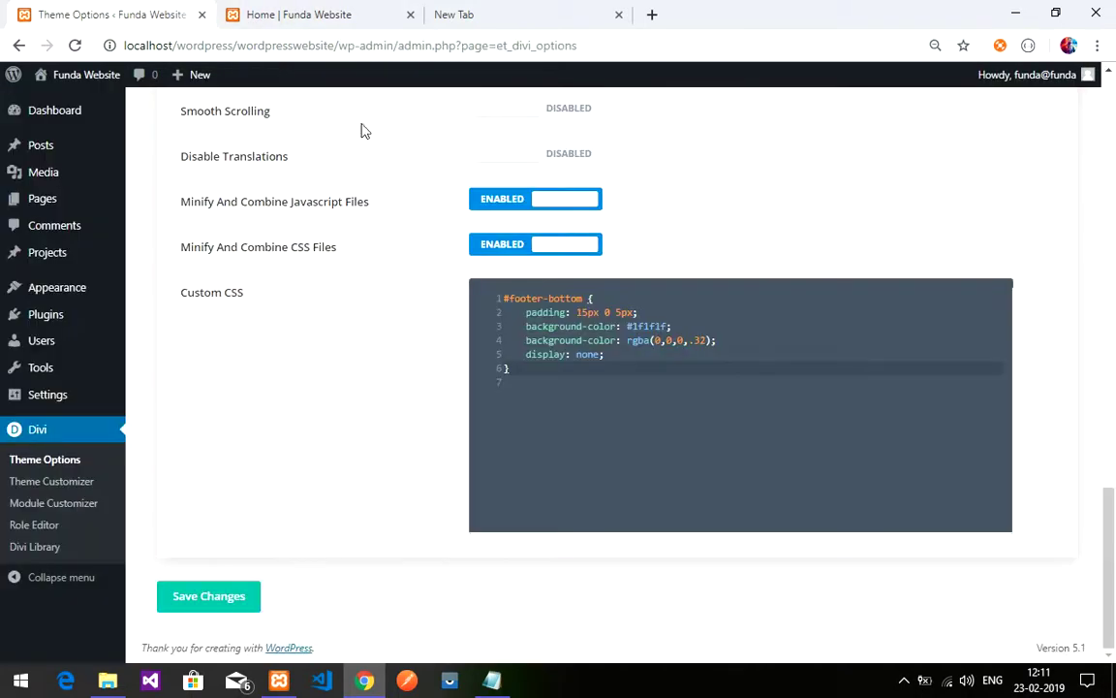
{"action": "scroll", "coordinate": [523, 465], "scroll_direction": "up", "scroll_amount": 2}
{"action": "scroll", "coordinate": [581, 555], "scroll_direction": "down", "scroll_amount": 2}
{"action": "left_click", "coordinate": [555, 402]}
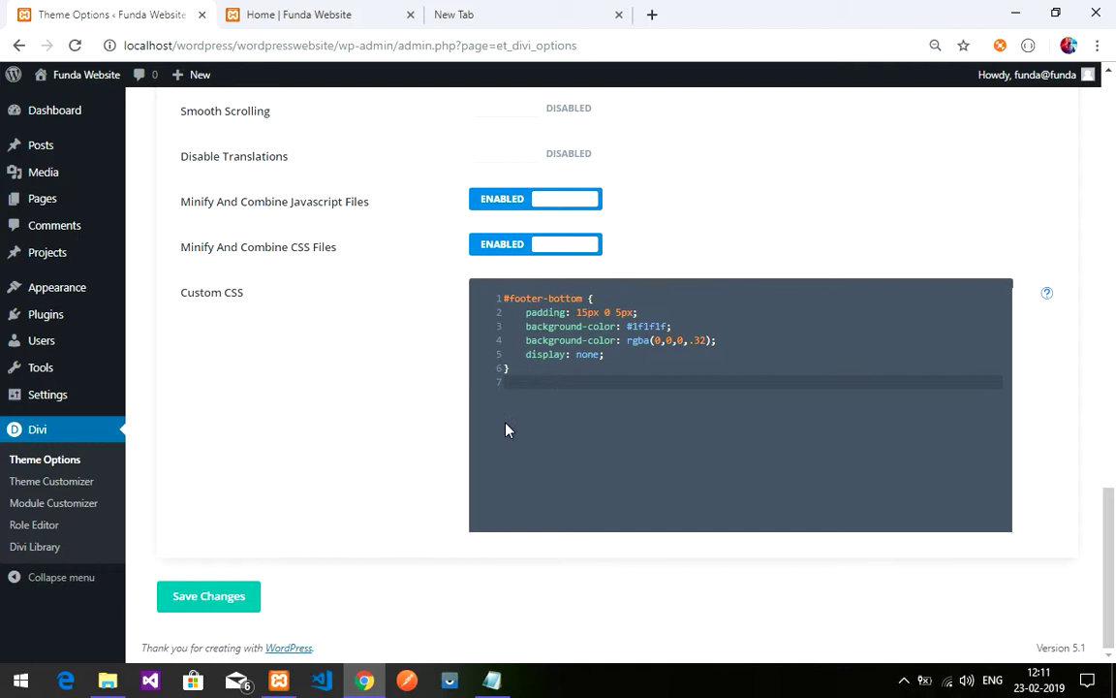
{"action": "scroll", "coordinate": [562, 427], "scroll_direction": "up", "scroll_amount": 15}
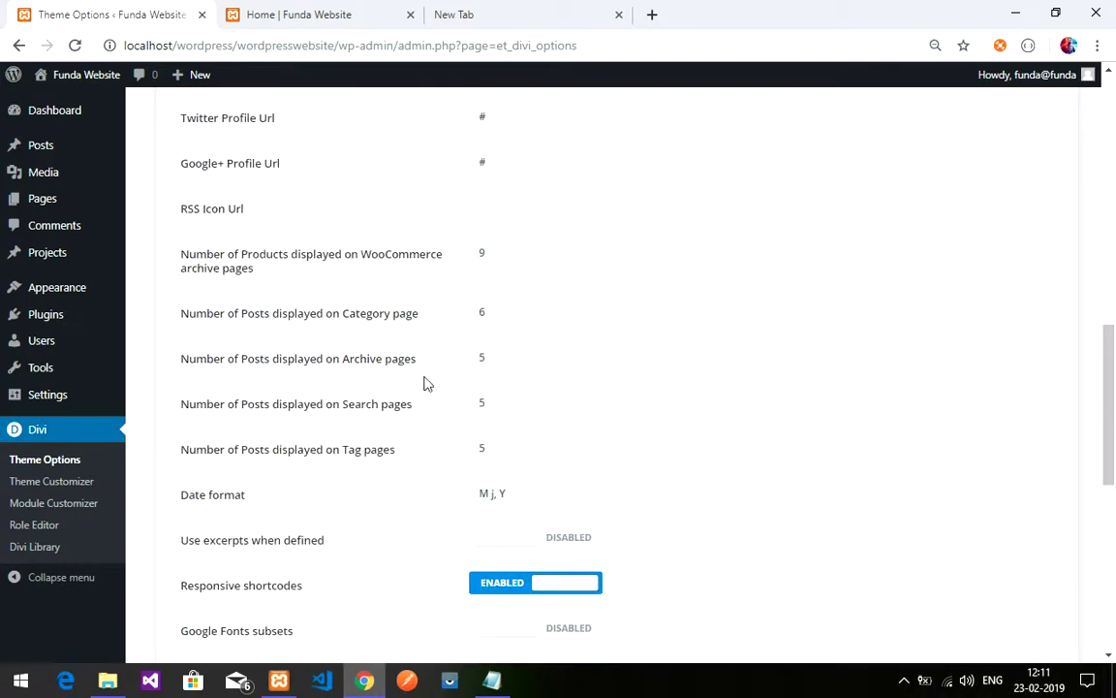
{"action": "scroll", "coordinate": [382, 325], "scroll_direction": "up", "scroll_amount": 5}
Compare the homepage and Theme Options tabs, finishing on Theme Options.
{"action": "left_click", "coordinate": [305, 12]}
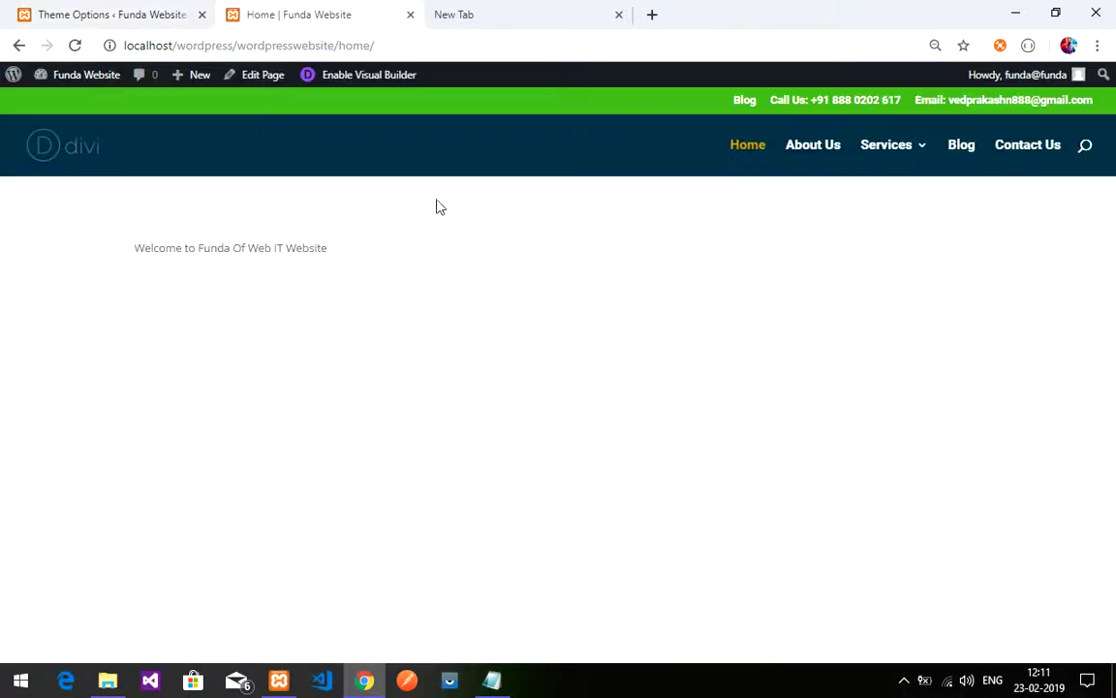
{"action": "left_click", "coordinate": [113, 14]}
{"action": "left_click", "coordinate": [293, 12]}
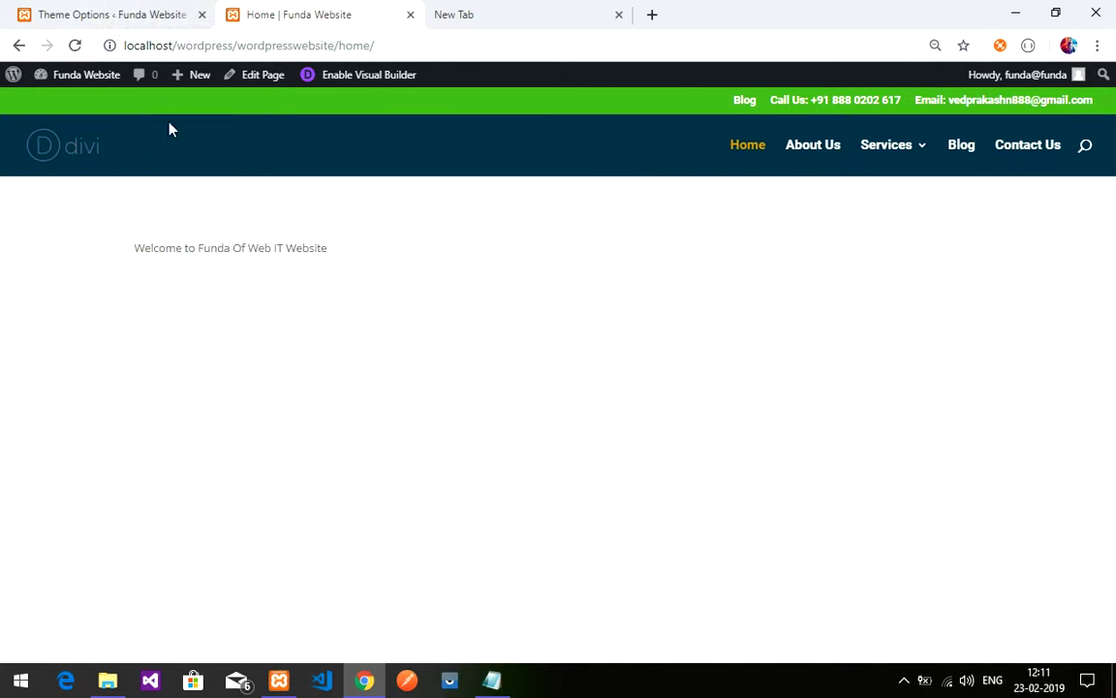
{"action": "left_click", "coordinate": [125, 19]}
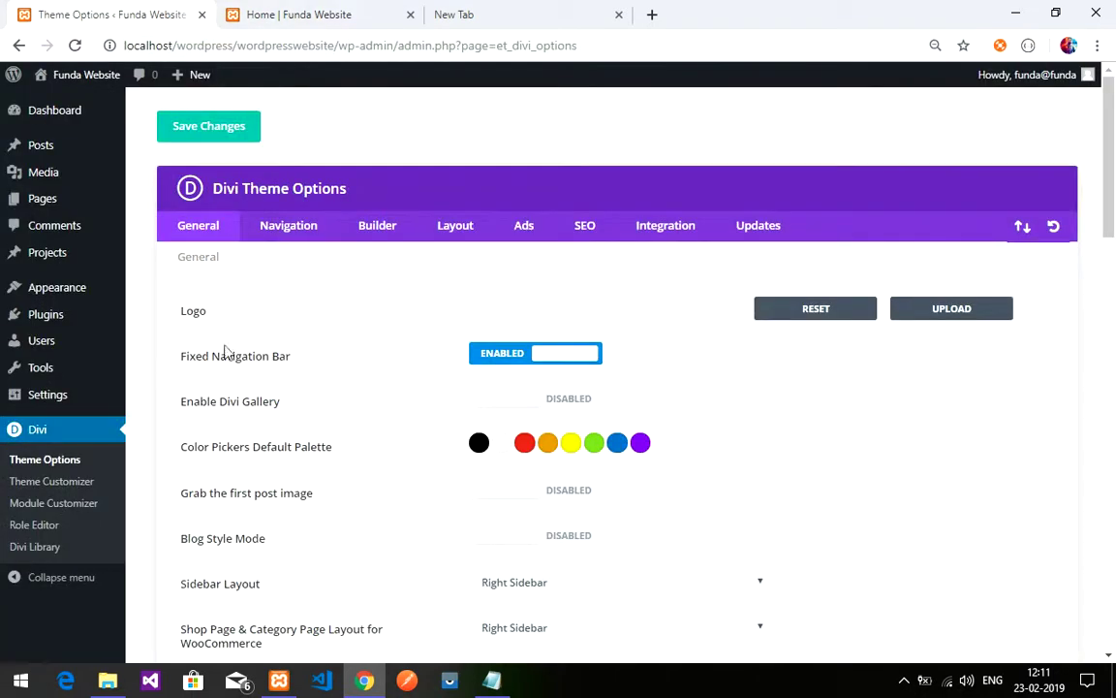